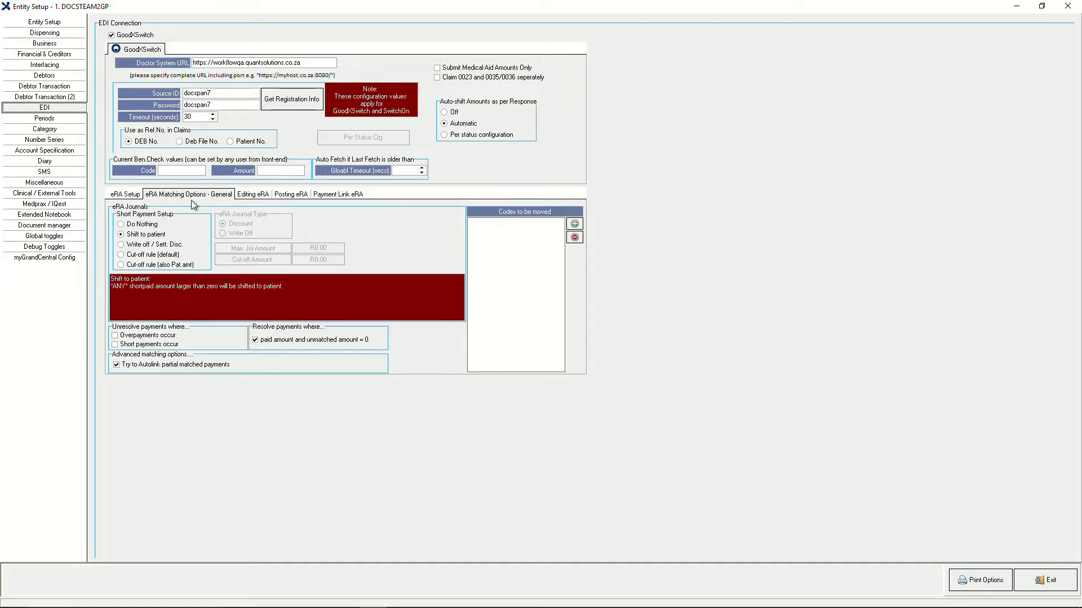
Set the eRA short payment setup to Write off / Sett. Disc. with the journal type Write Off.
{"action": "left_click", "coordinate": [156, 208]}
{"action": "left_click", "coordinate": [180, 216]}
{"action": "left_click", "coordinate": [168, 225]}
{"action": "left_click", "coordinate": [187, 244]}
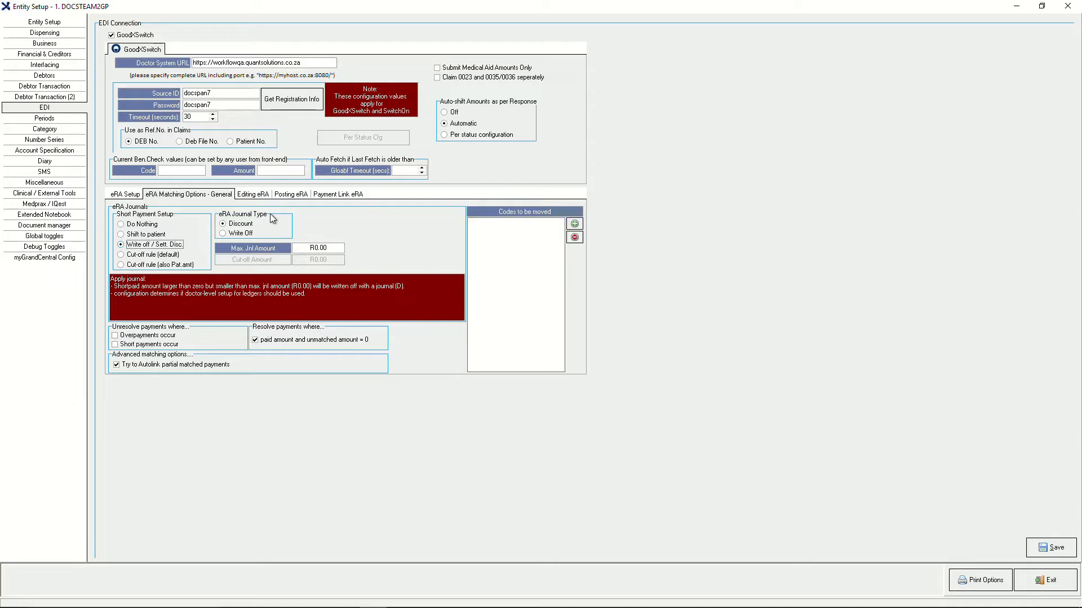
{"action": "left_click", "coordinate": [254, 224]}
{"action": "left_click", "coordinate": [255, 234]}
Try Cut-off rule (default) for short payments and settle on Cut-off rule (also Pat.amt).
{"action": "left_click", "coordinate": [188, 258]}
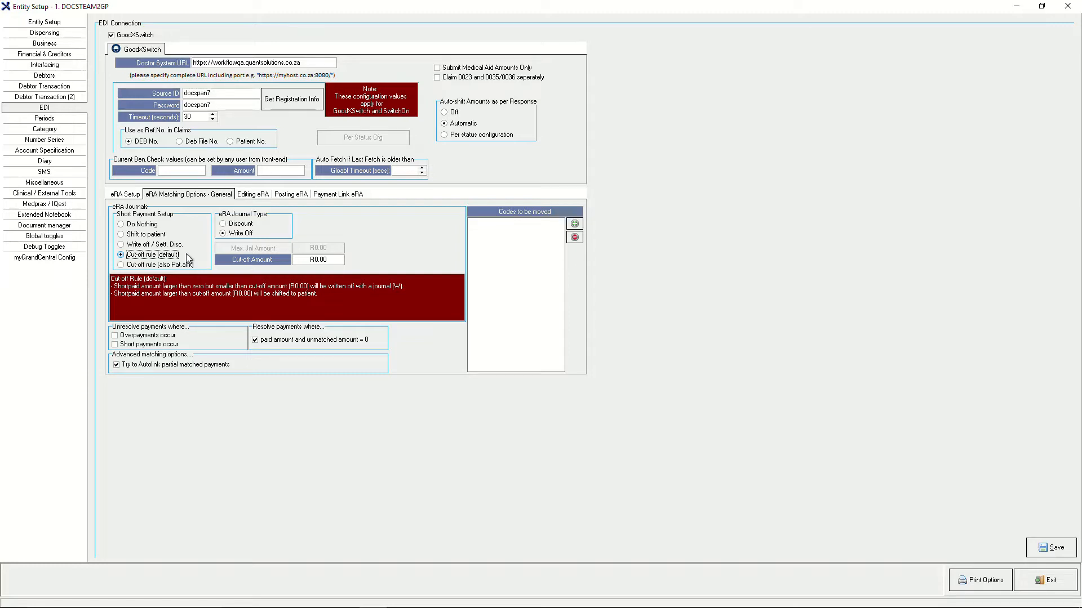
{"action": "left_click", "coordinate": [276, 259]}
{"action": "left_click", "coordinate": [196, 266]}
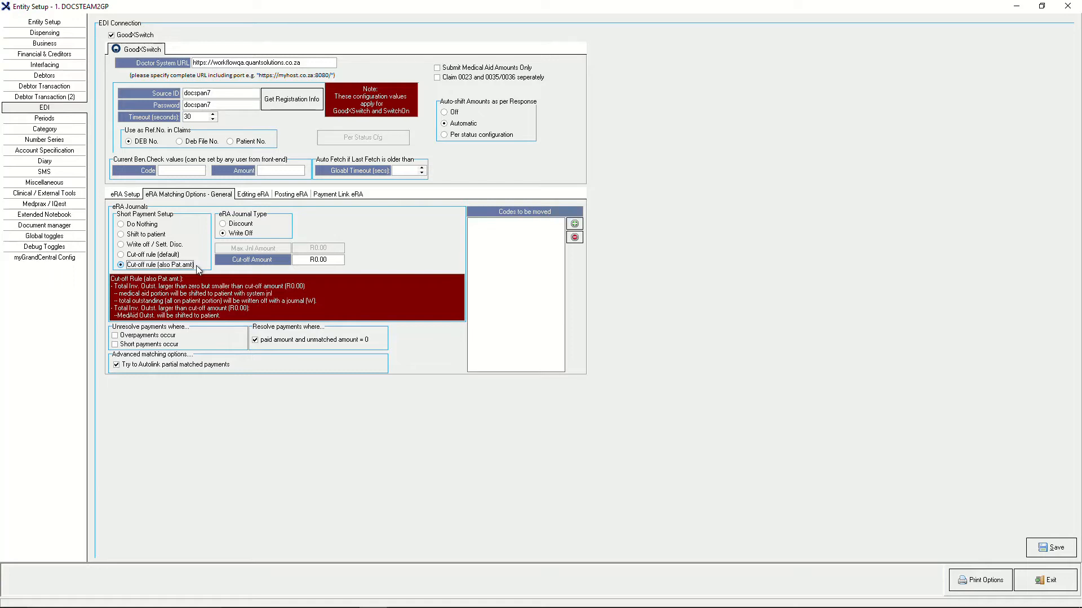
Examine the unresolve and resolve payment options and the hint for autolinking partial matched payments.
{"action": "left_click", "coordinate": [192, 327]}
{"action": "left_click", "coordinate": [184, 336]}
{"action": "left_click", "coordinate": [185, 345]}
{"action": "left_click", "coordinate": [331, 328]}
{"action": "left_click", "coordinate": [373, 340]}
{"action": "left_click", "coordinate": [197, 353]}
{"action": "mouse_move", "coordinate": [239, 364]}
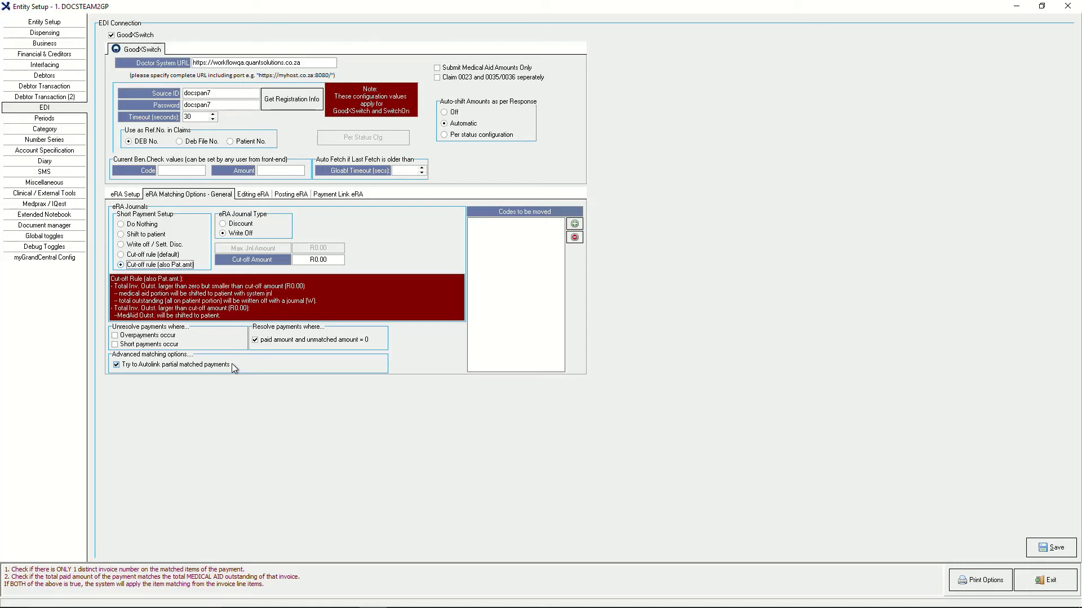
{"action": "key", "text": "ctrl"}
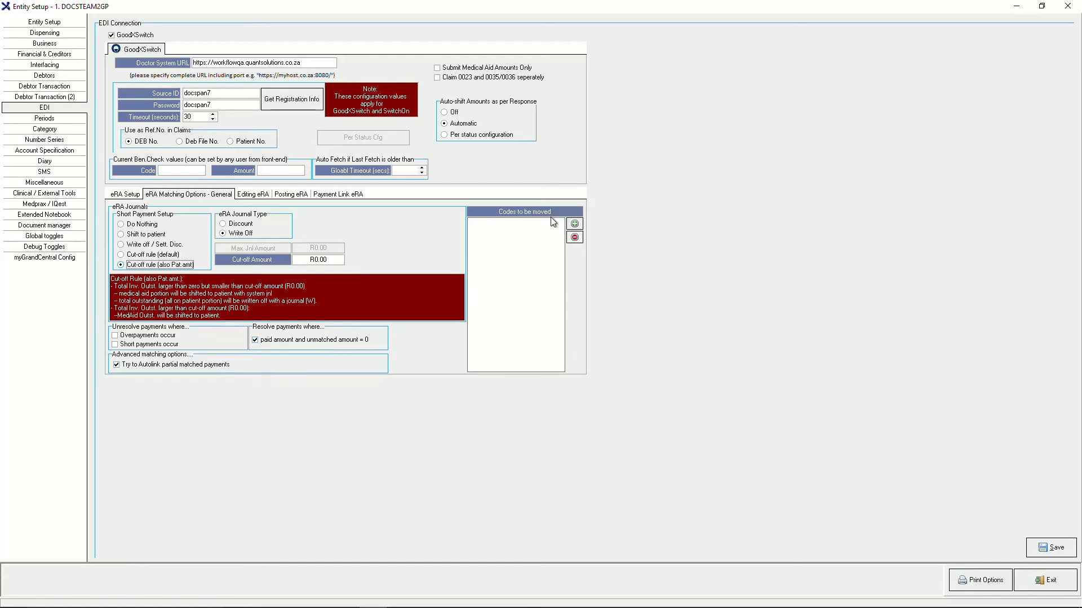
{"action": "key", "text": "ctrl"}
Add code 0190 to the list of codes to be moved.
{"action": "left_click", "coordinate": [574, 224]}
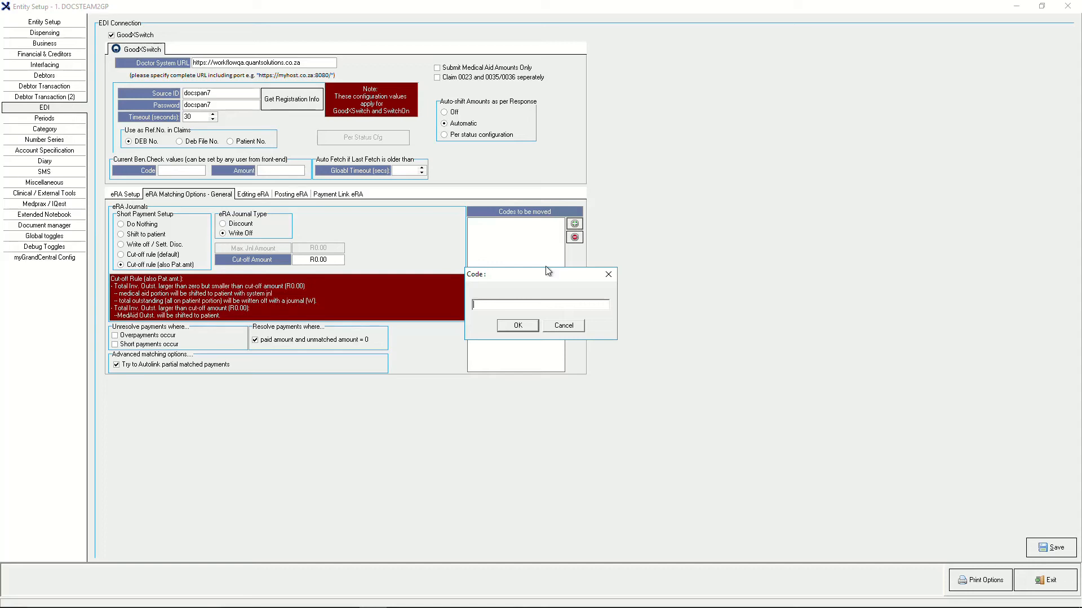
{"action": "left_click", "coordinate": [489, 304]}
{"action": "type", "text": "0190"}
{"action": "left_click", "coordinate": [574, 330]}
{"action": "left_click", "coordinate": [526, 327]}
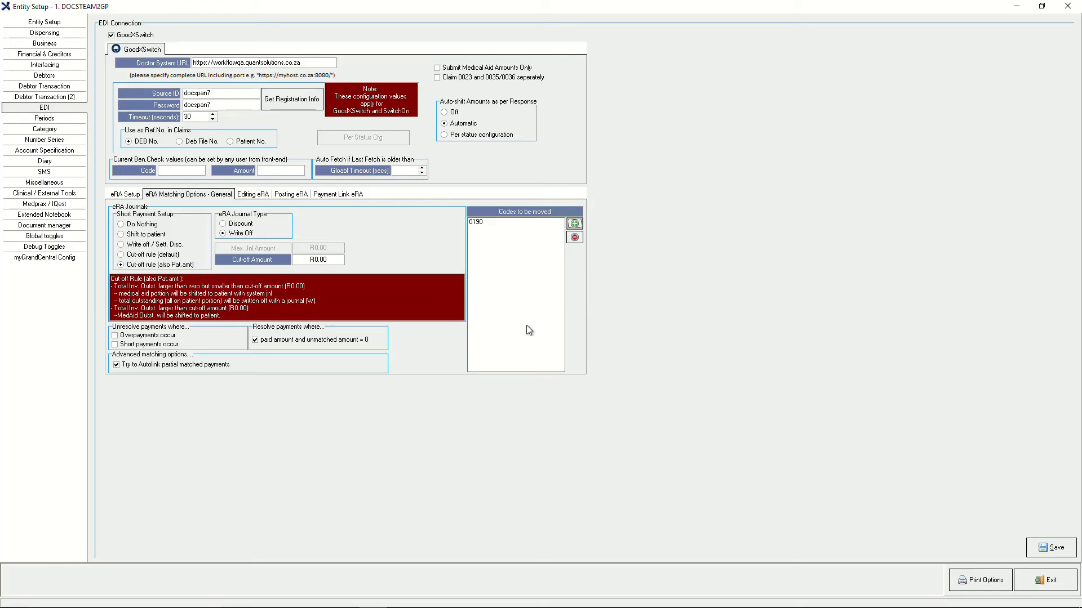
Delete code 0190 from the list of codes to be moved.
{"action": "left_click", "coordinate": [493, 223]}
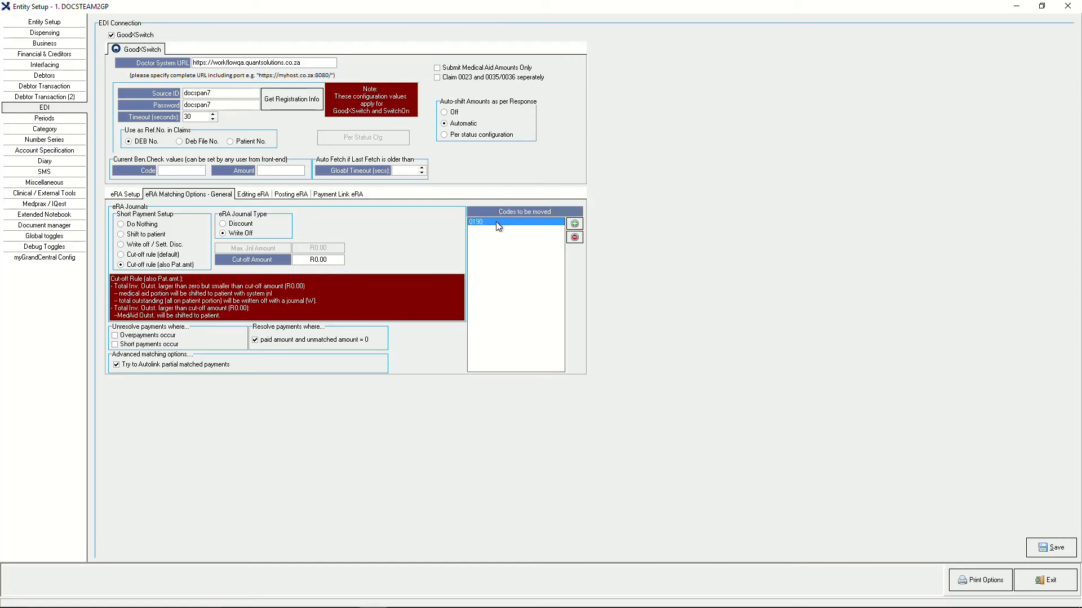
{"action": "left_click", "coordinate": [575, 238]}
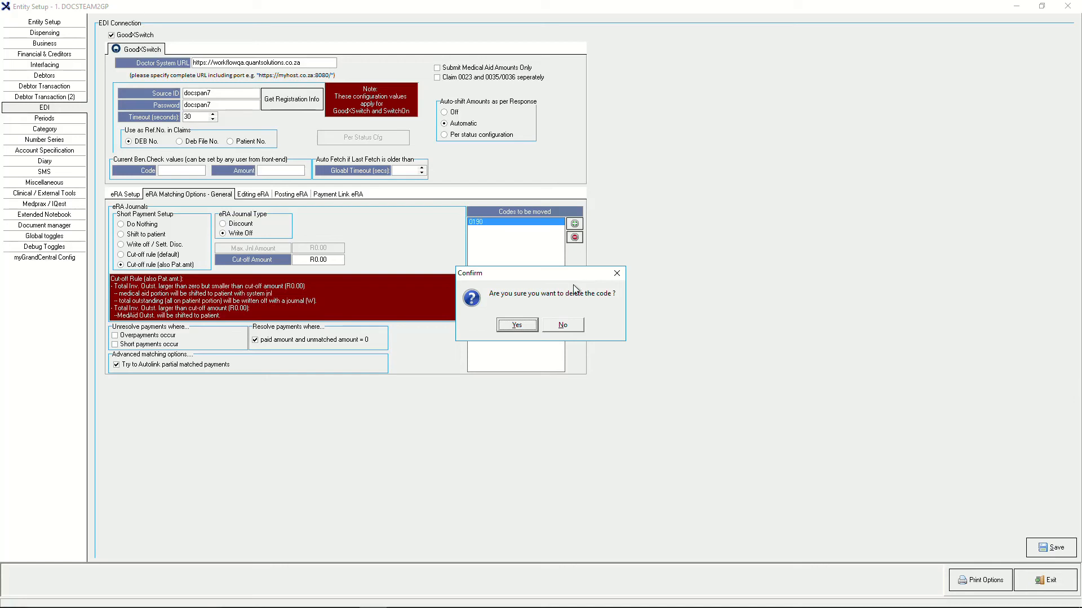
{"action": "left_click", "coordinate": [564, 327]}
{"action": "left_click", "coordinate": [519, 326]}
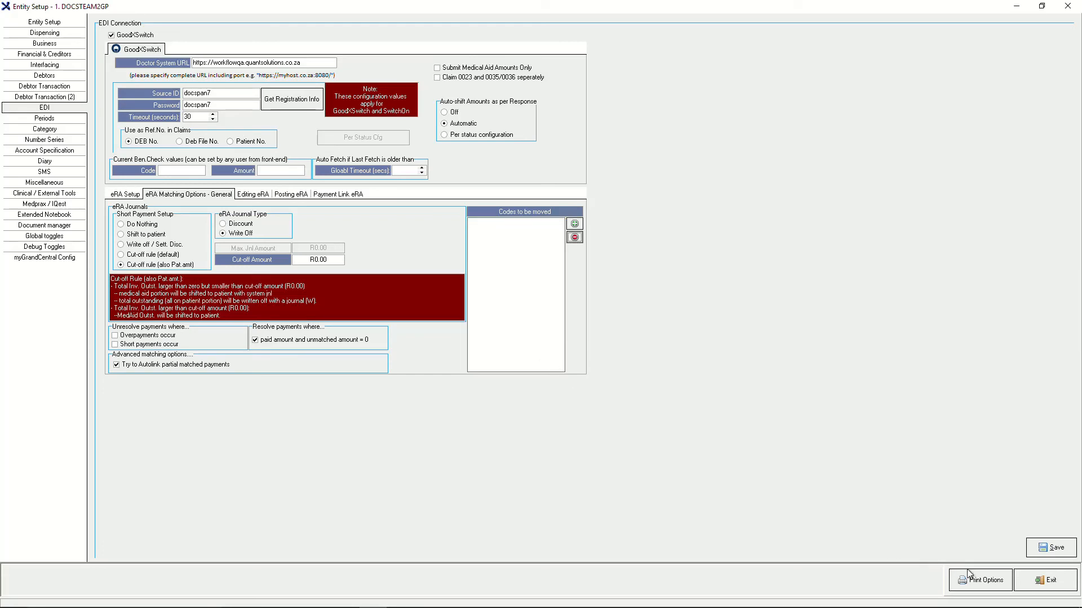
Generate the printable report of saved options with the Label and Contents columns, and close it.
{"action": "left_click", "coordinate": [982, 582]}
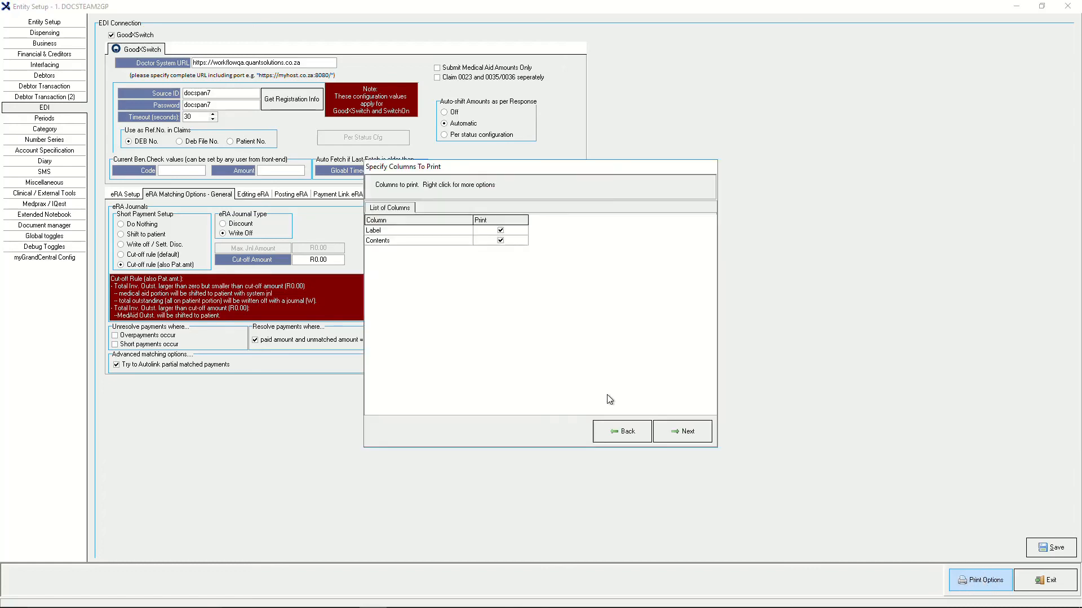
{"action": "left_click", "coordinate": [674, 428]}
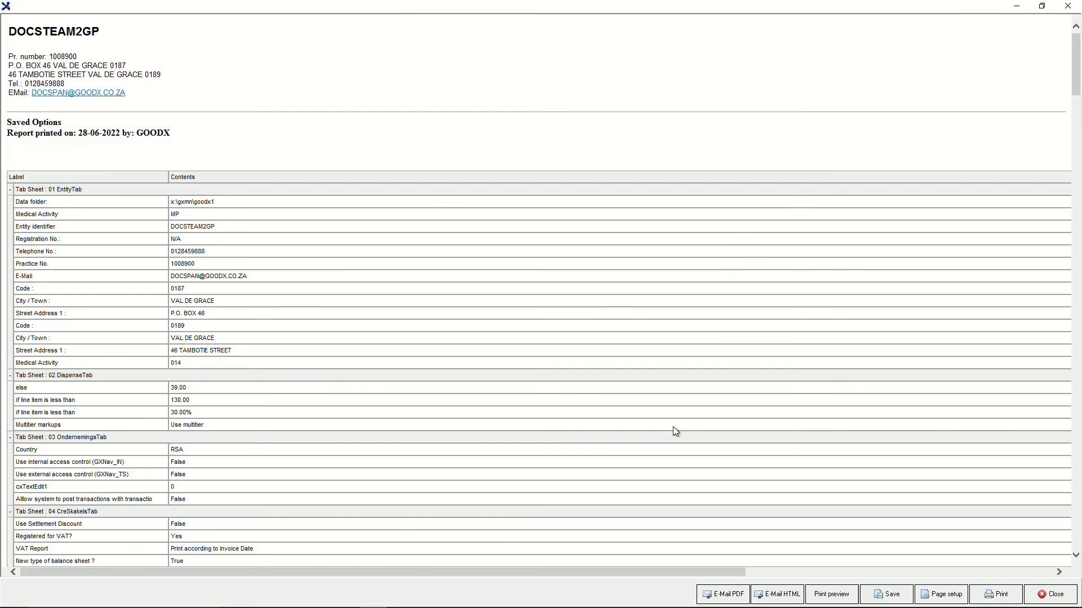
{"action": "left_click", "coordinate": [1046, 596]}
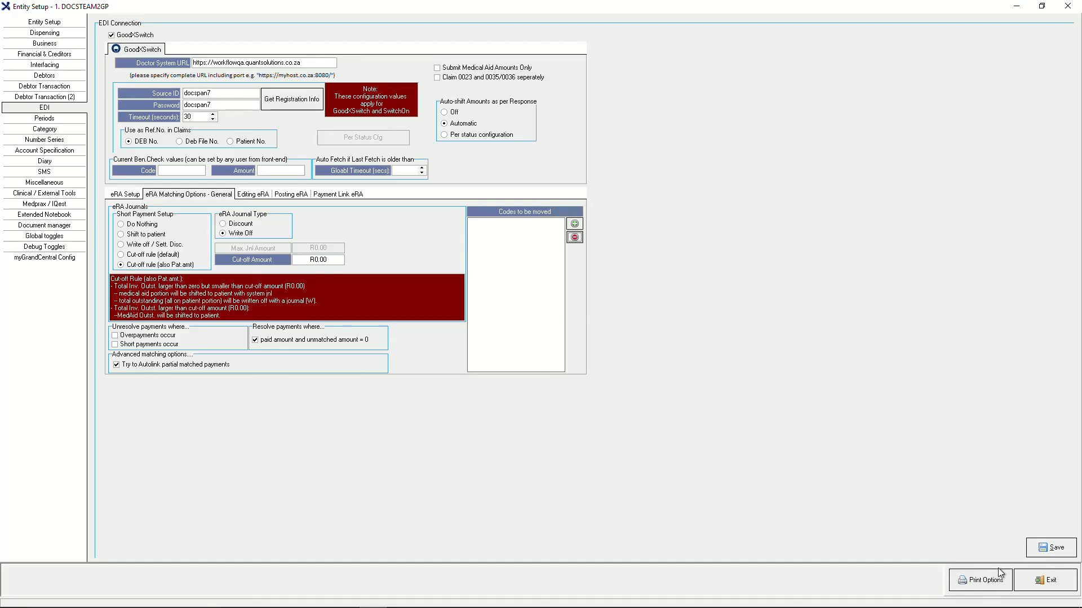
Save the changes with the reason "Please specify a reason." and exit Entity Setup.
{"action": "left_click", "coordinate": [1055, 552]}
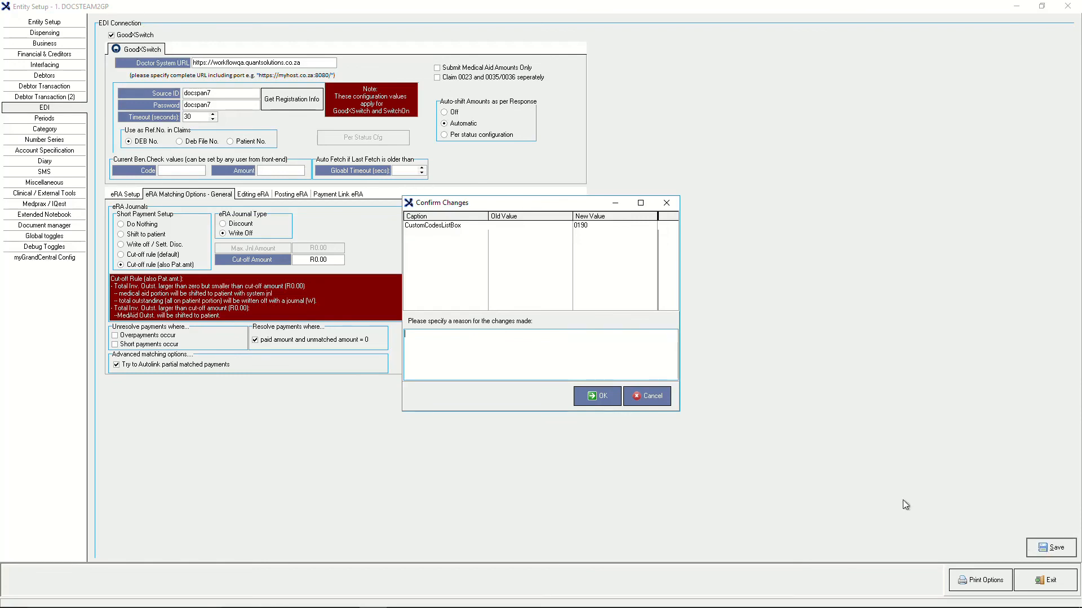
{"action": "left_click", "coordinate": [412, 334]}
{"action": "type", "text": "Please specify a reason."}
{"action": "left_click", "coordinate": [647, 398]}
{"action": "left_click", "coordinate": [604, 396]}
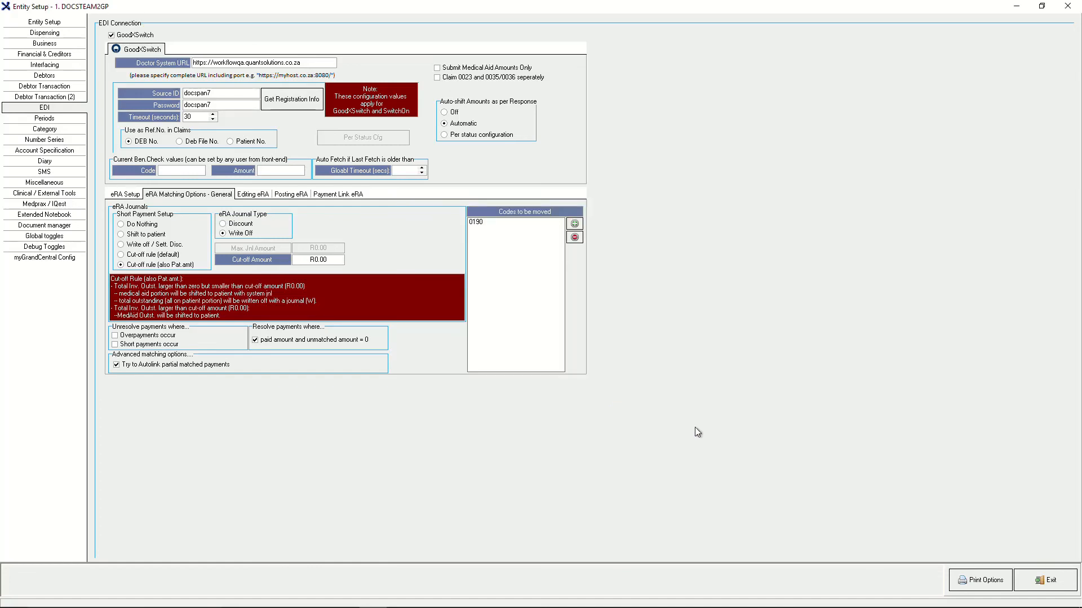
{"action": "left_click", "coordinate": [1059, 580]}
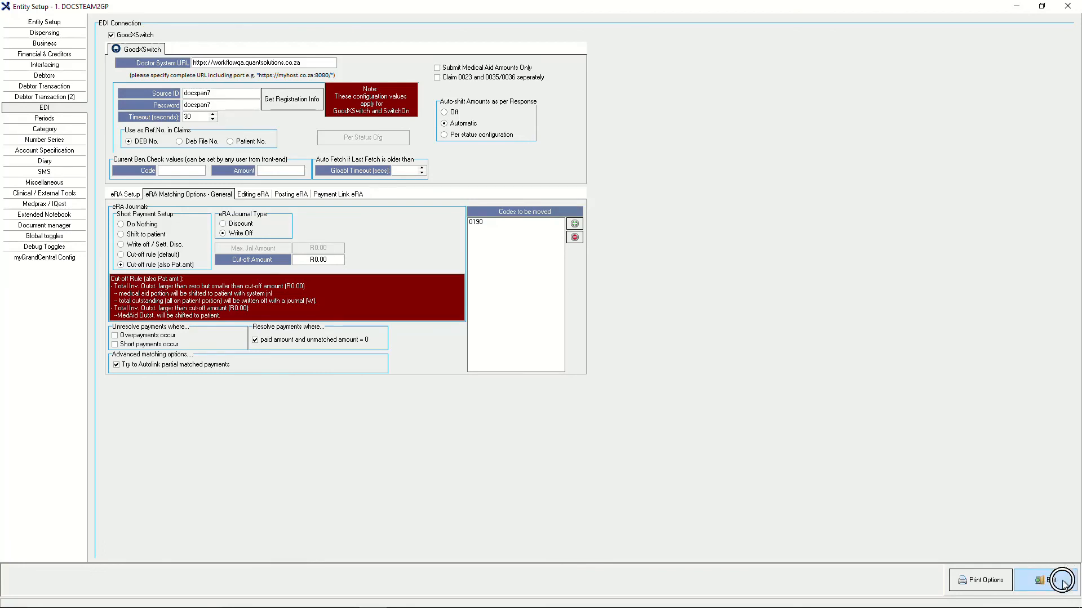